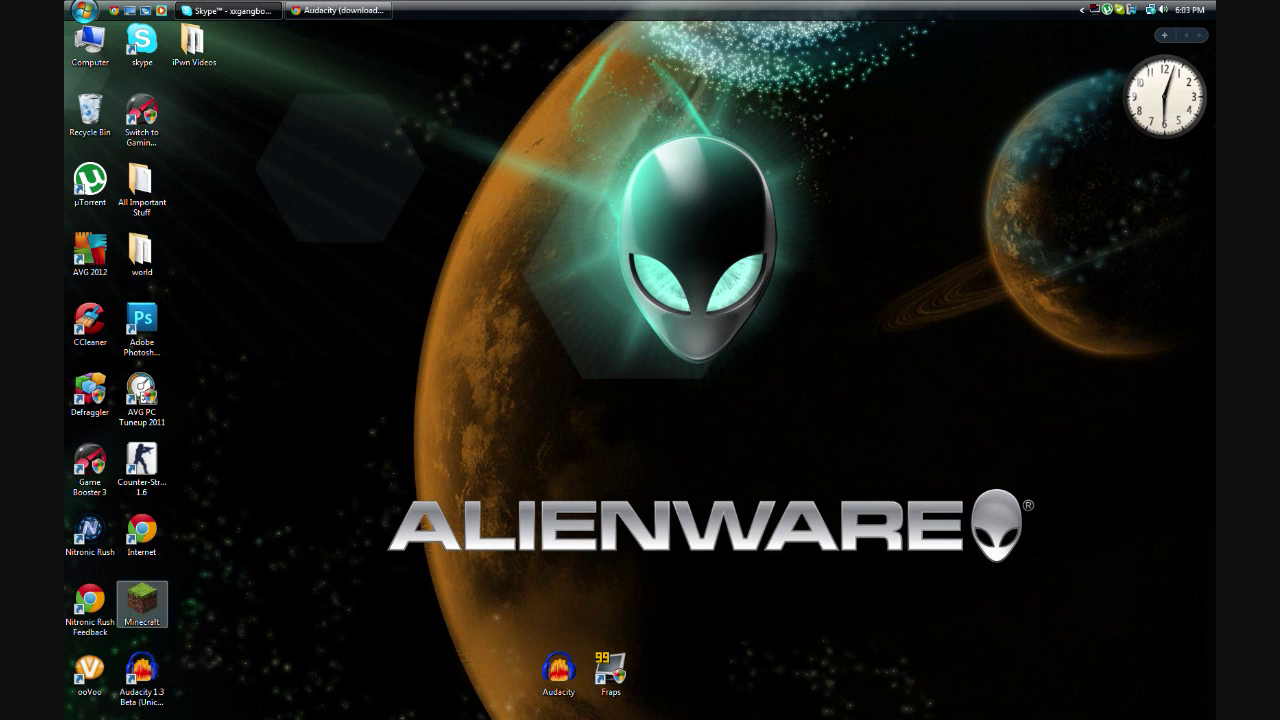
- Restore Chrome and close the Audacity torrent tab and the duplicate YouTube channel tab
click(337, 10)
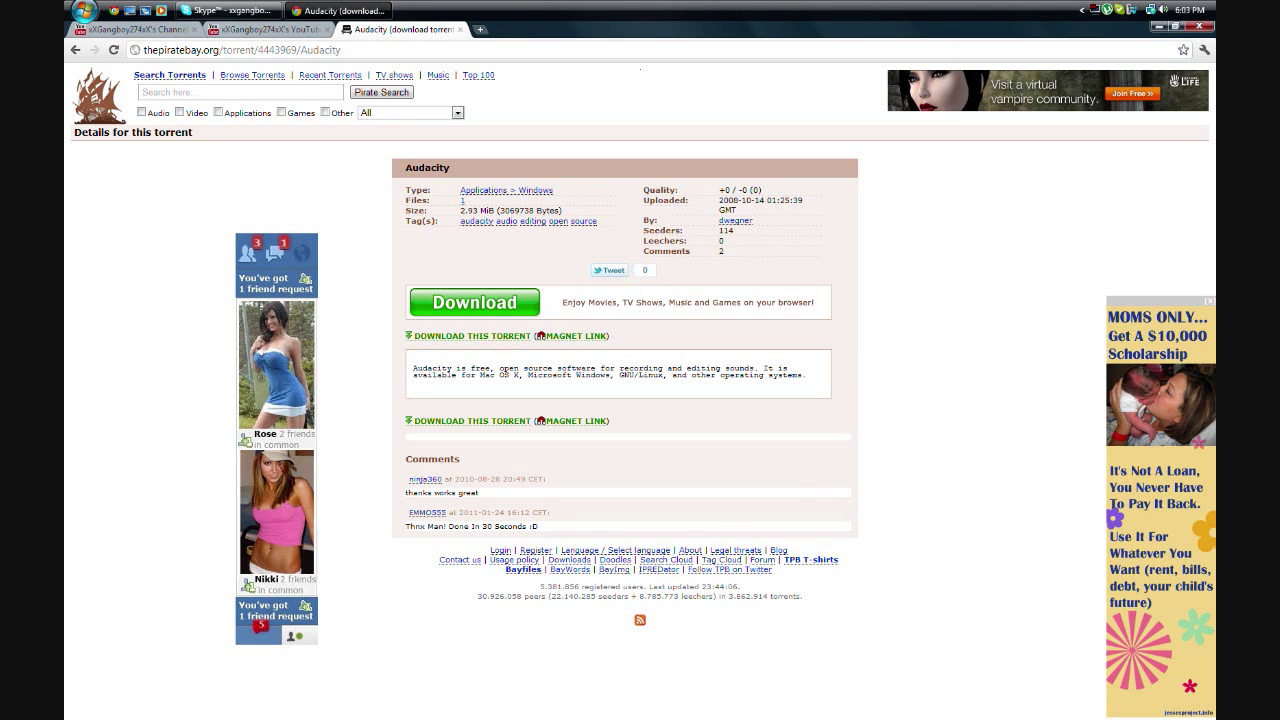
click(460, 29)
click(327, 29)
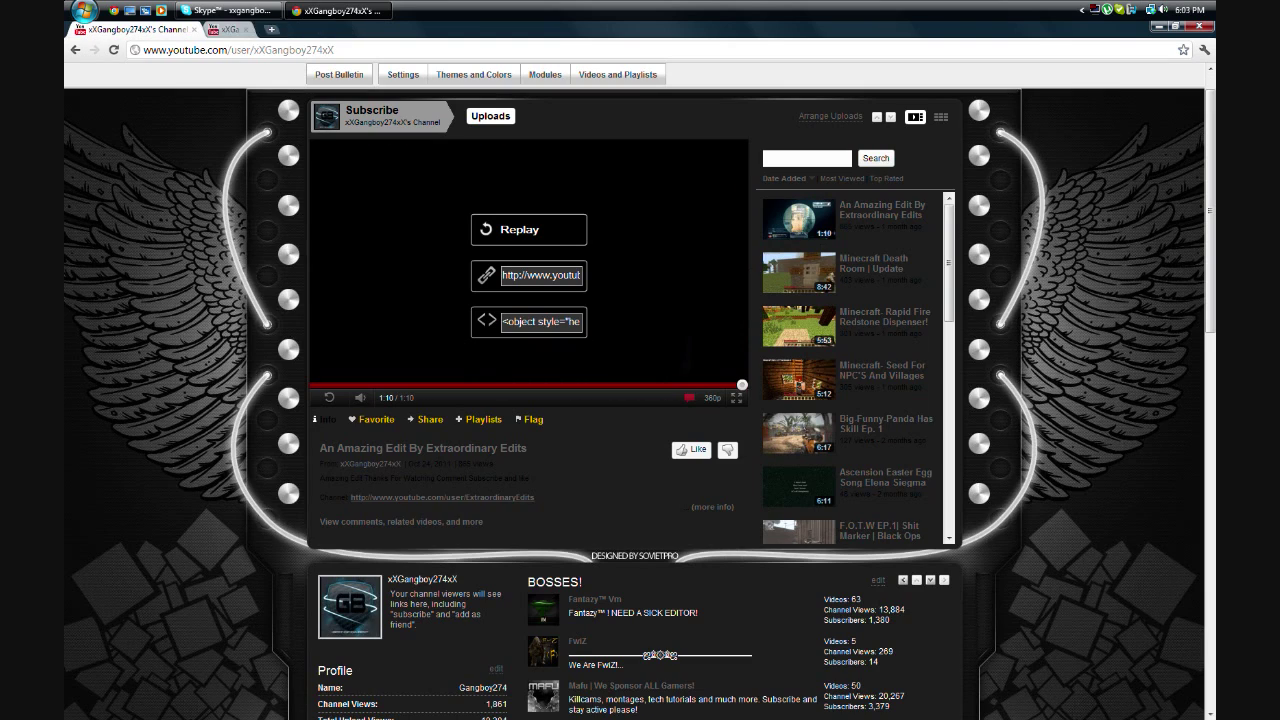
scroll(640, 390, down, 3)
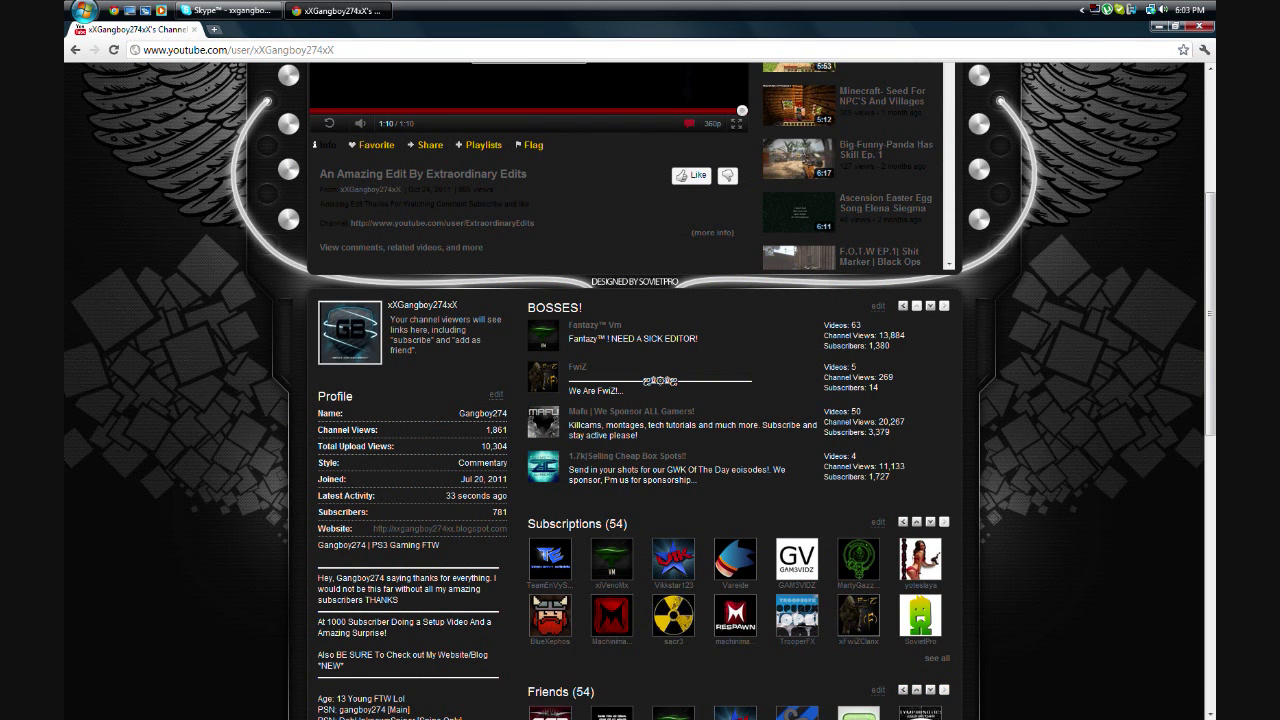
scroll(640, 390, up, 3)
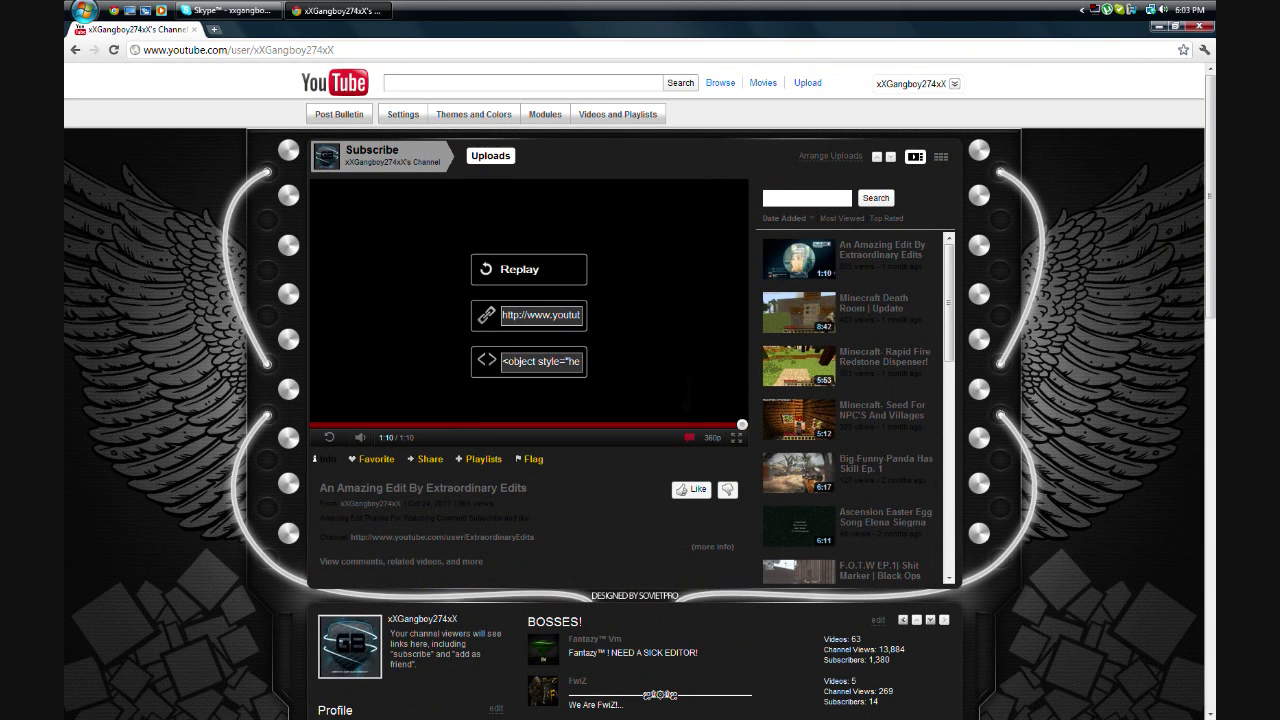
- Replace the address with 'google' to load the Google homepage
click(238, 50)
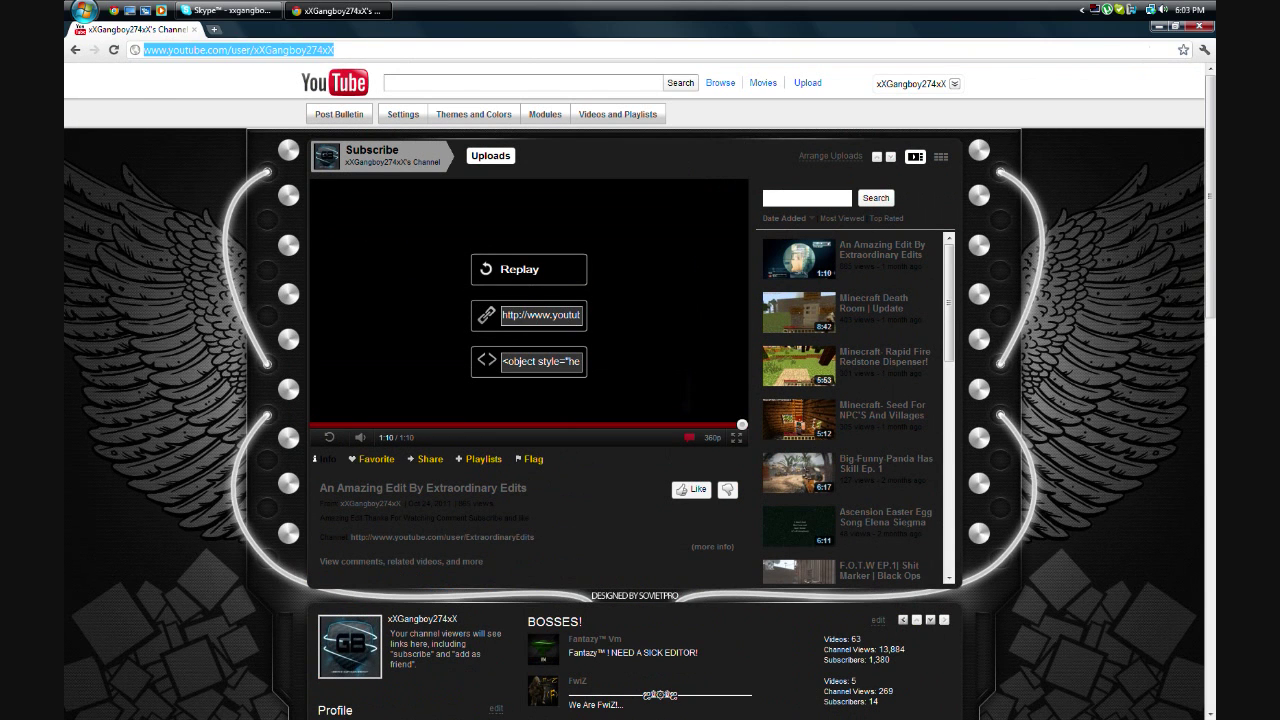
text(google)
key(Return)
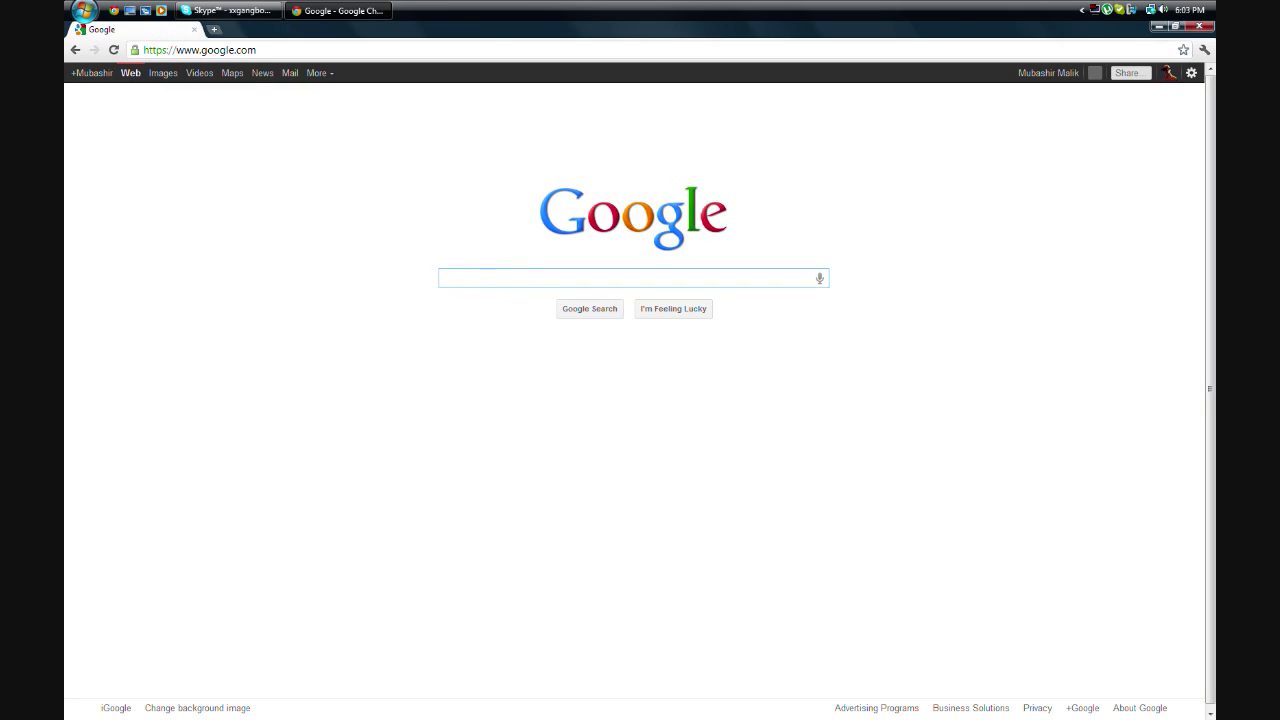
- Load the pasted adf.ly/3nCE6 link to get the TooManyItems2011 zip, then close Chrome
click(200, 50)
key(ctrl+v)
key(Return)
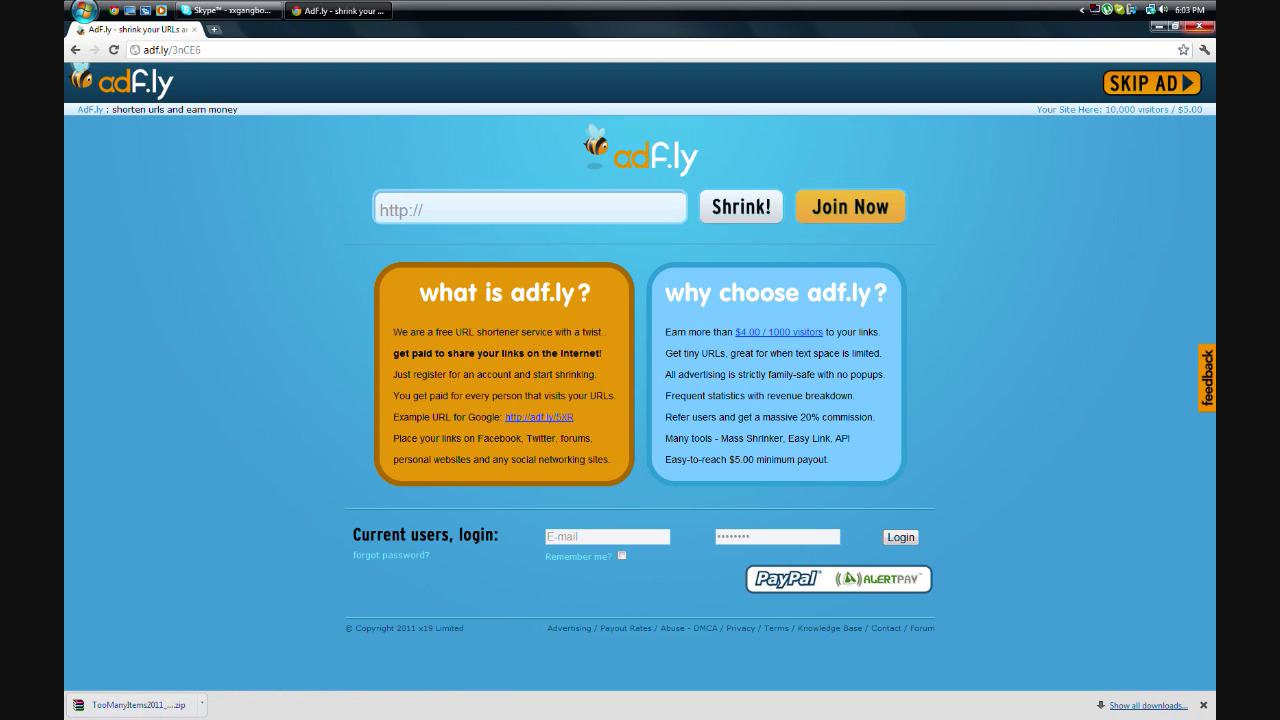
key(alt+F4)
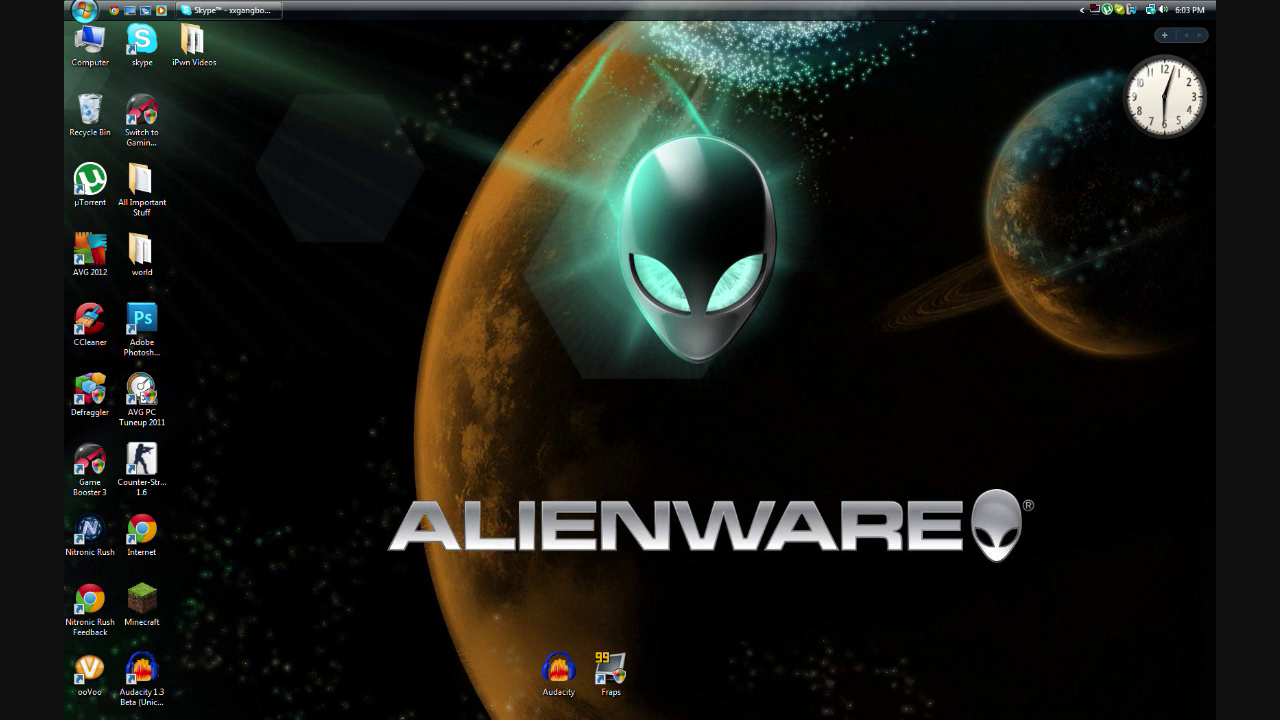
- Open the %appdata% Roaming folder through the Run dialog
click(84, 10)
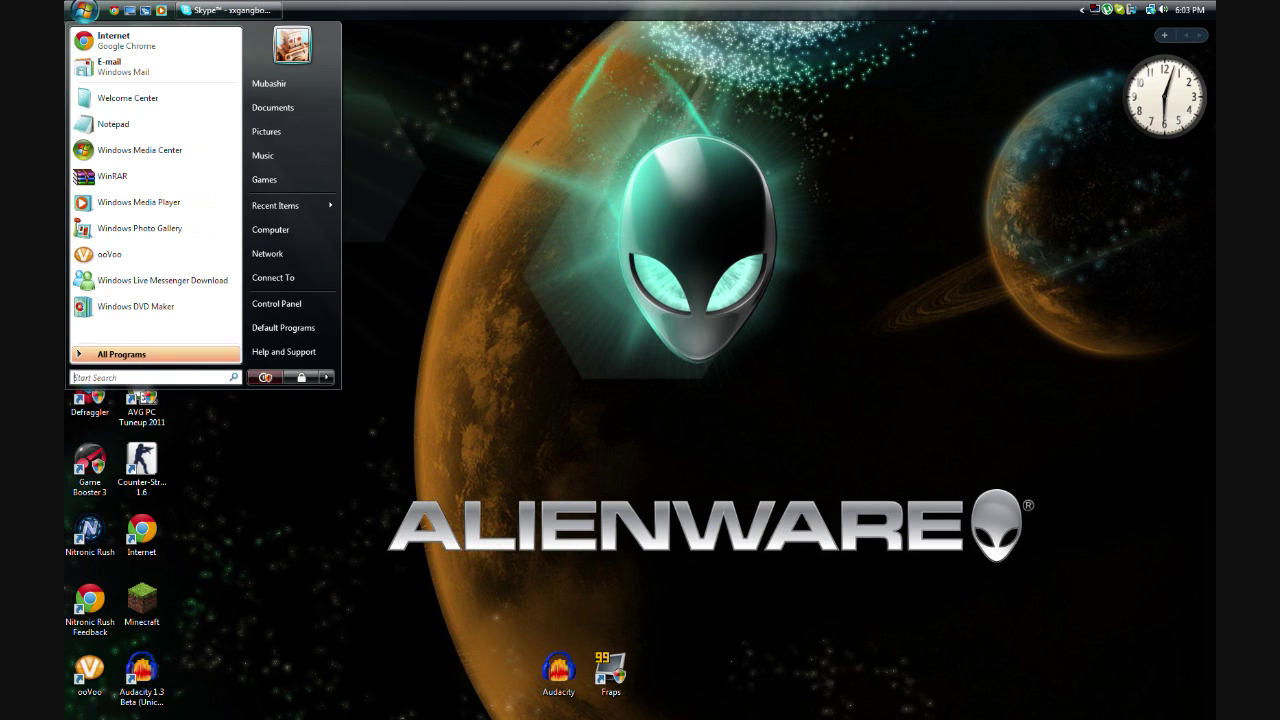
text(nitronic)
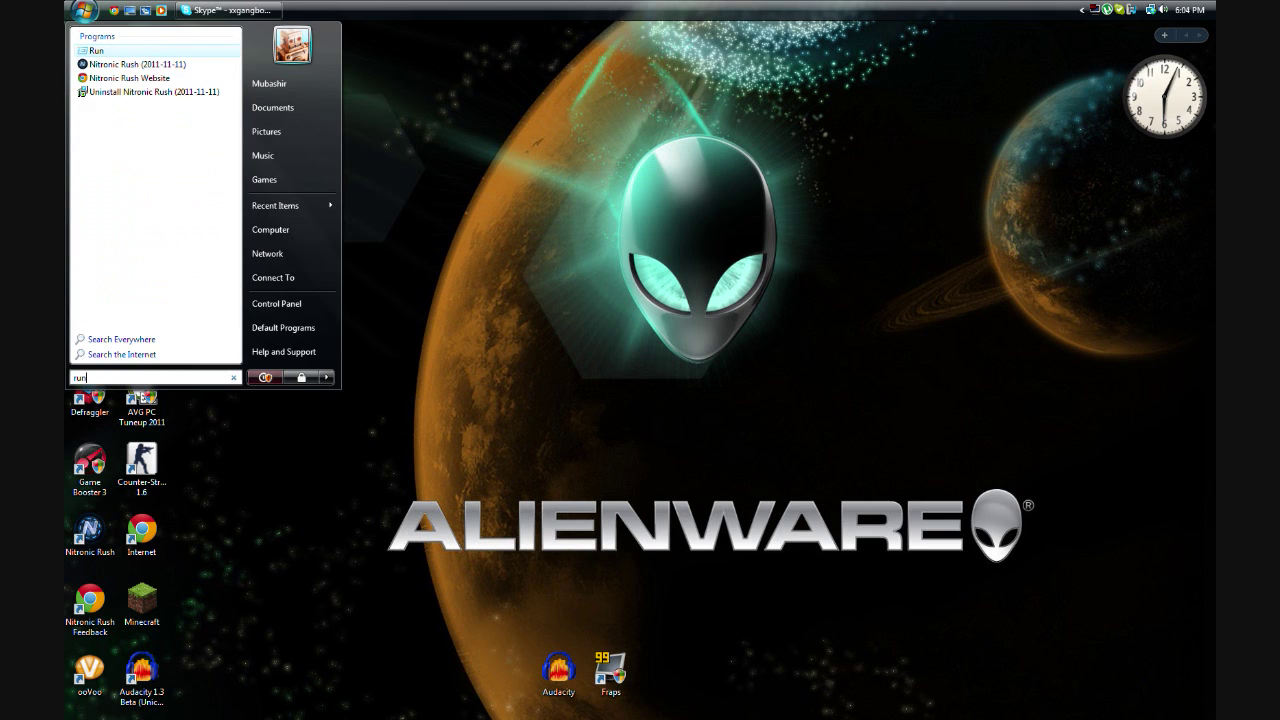
key(Return)
key(super+r)
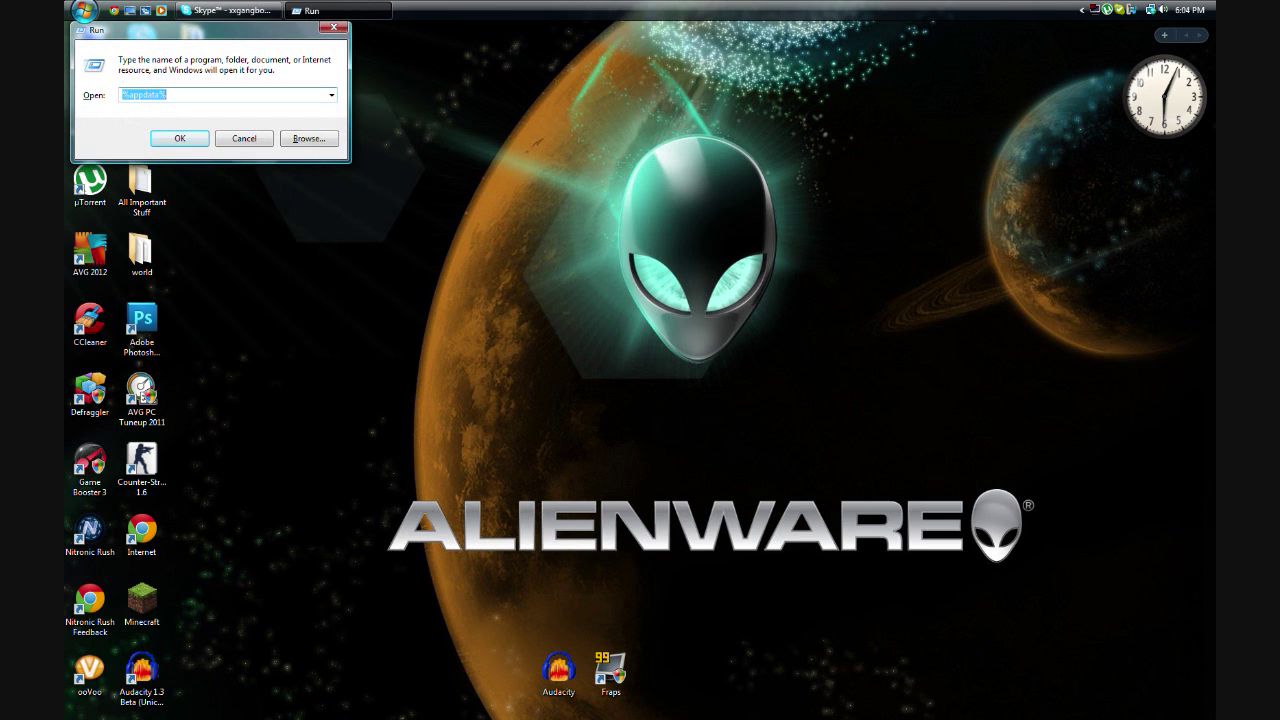
key(Return)
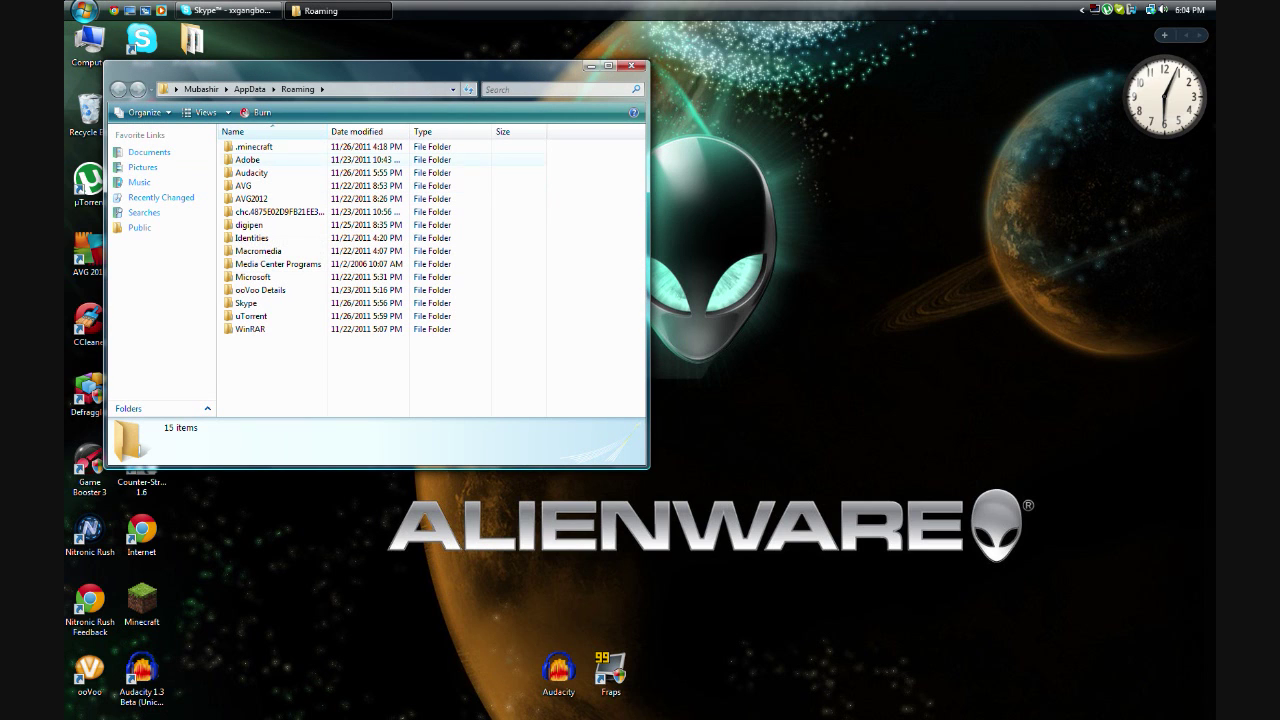
- Go into .minecraft\bin and bring up the context menu for minecraft.jar
double_click(254, 146)
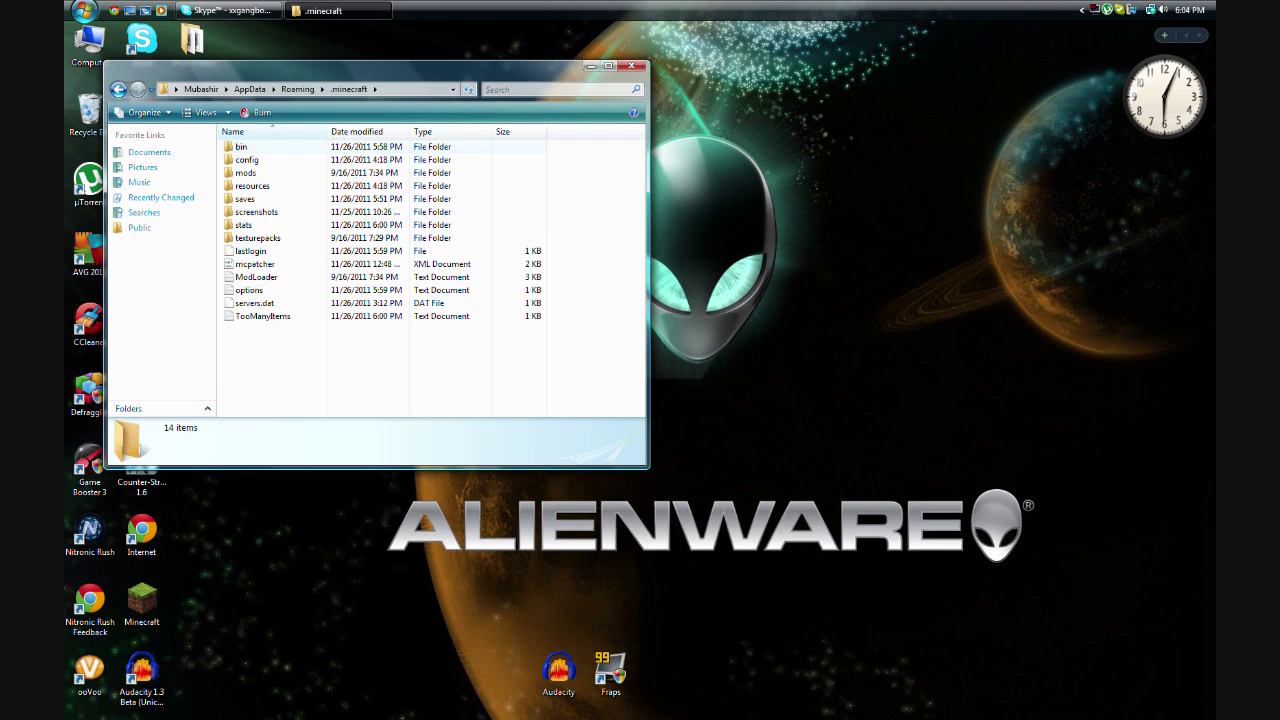
double_click(241, 147)
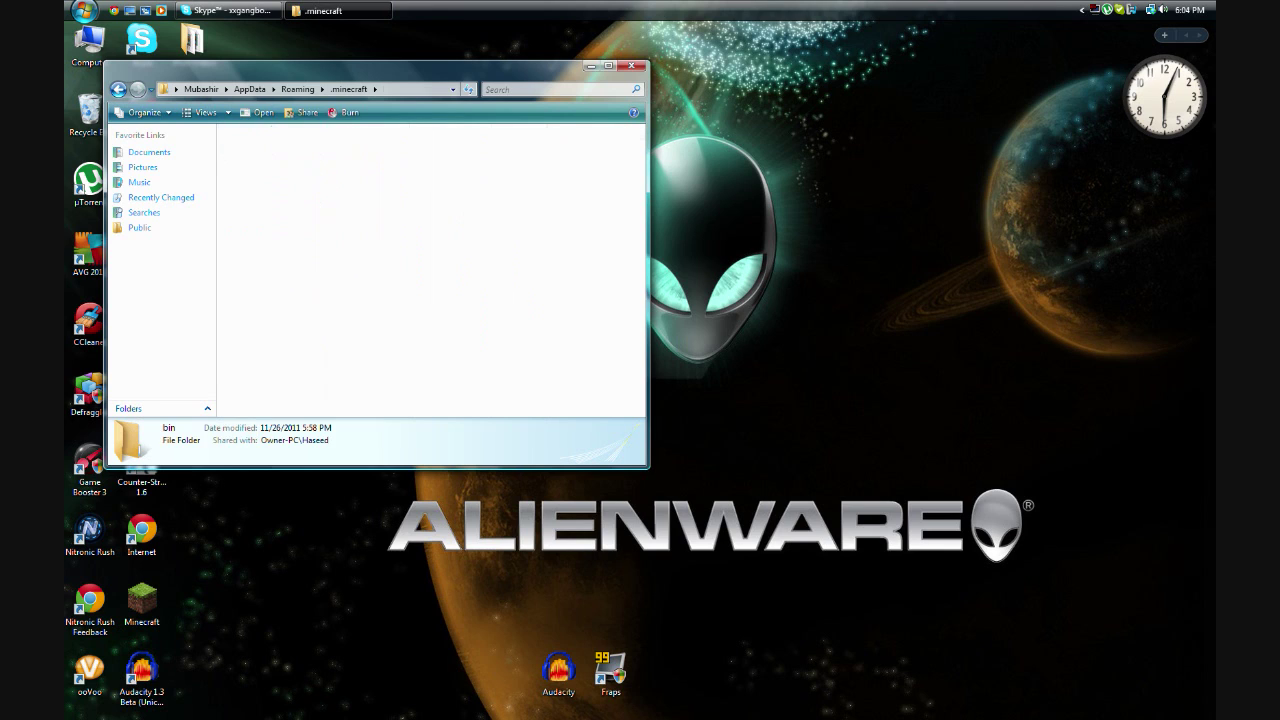
right_click(273, 213)
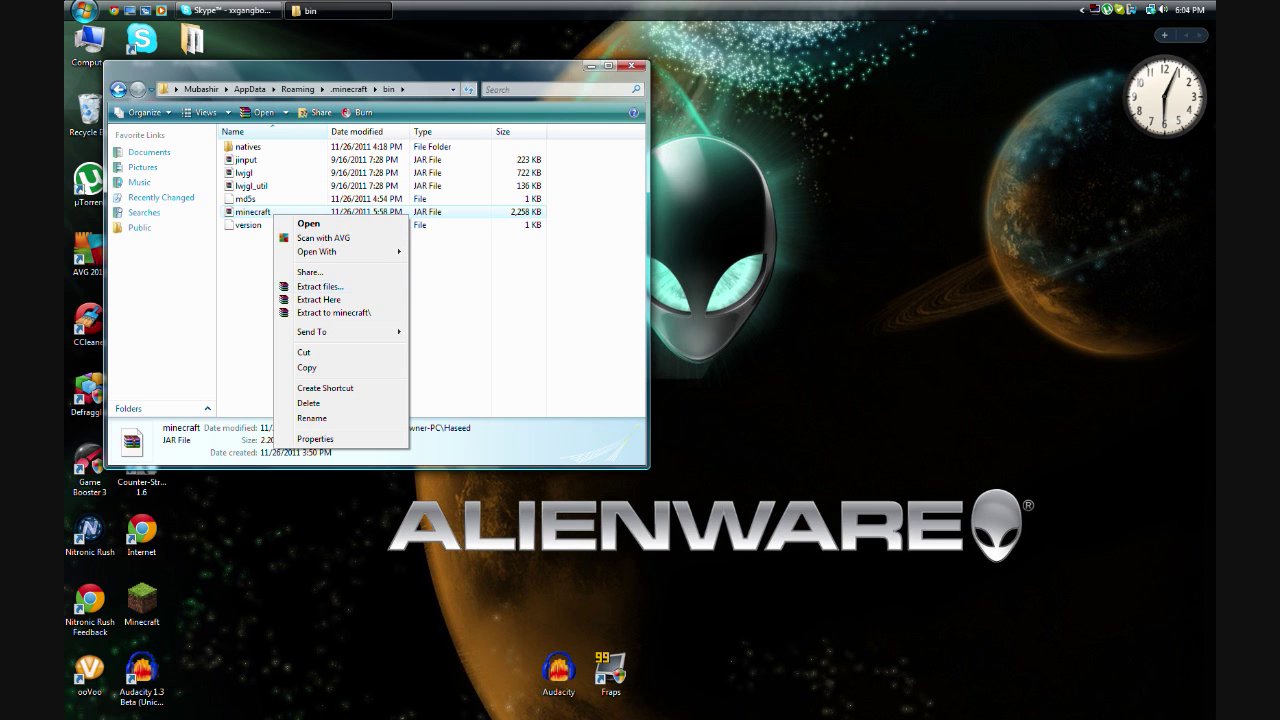
- Open minecraft.jar as an archive in WinRAR
mouse_move(330, 251)
click(450, 266)
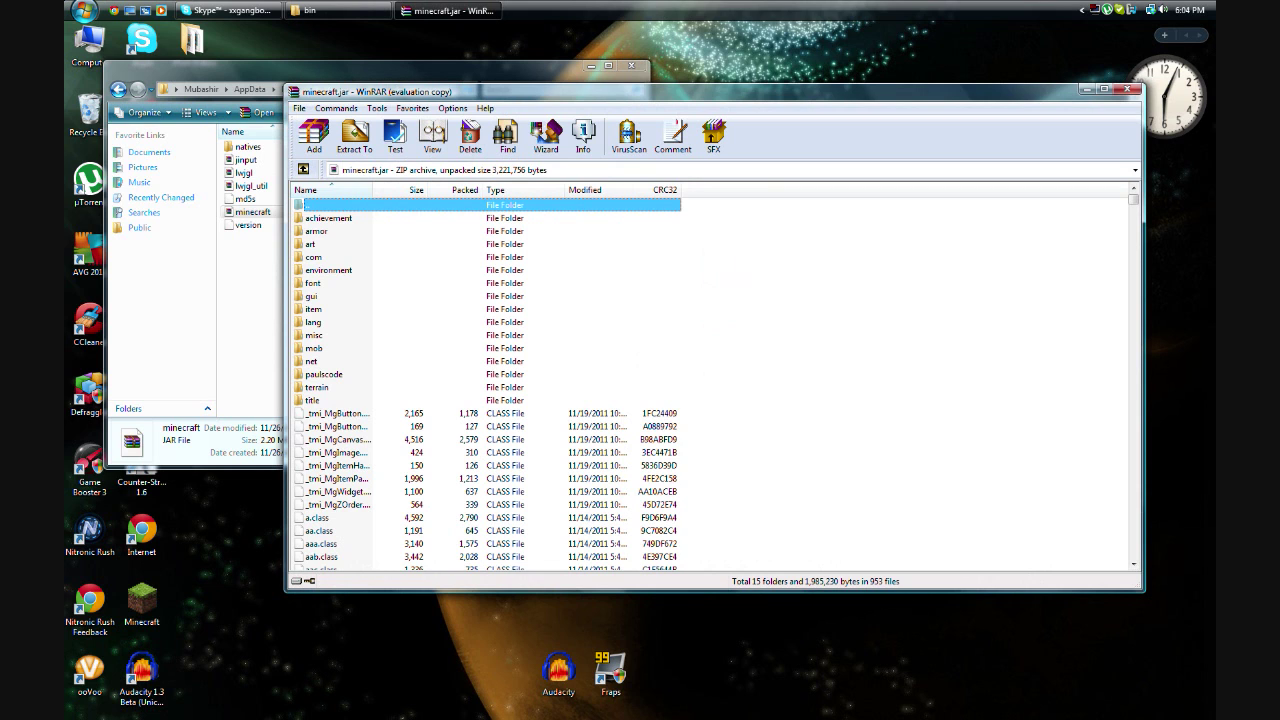
scroll(712, 380, down, 6)
scroll(712, 380, up, 6)
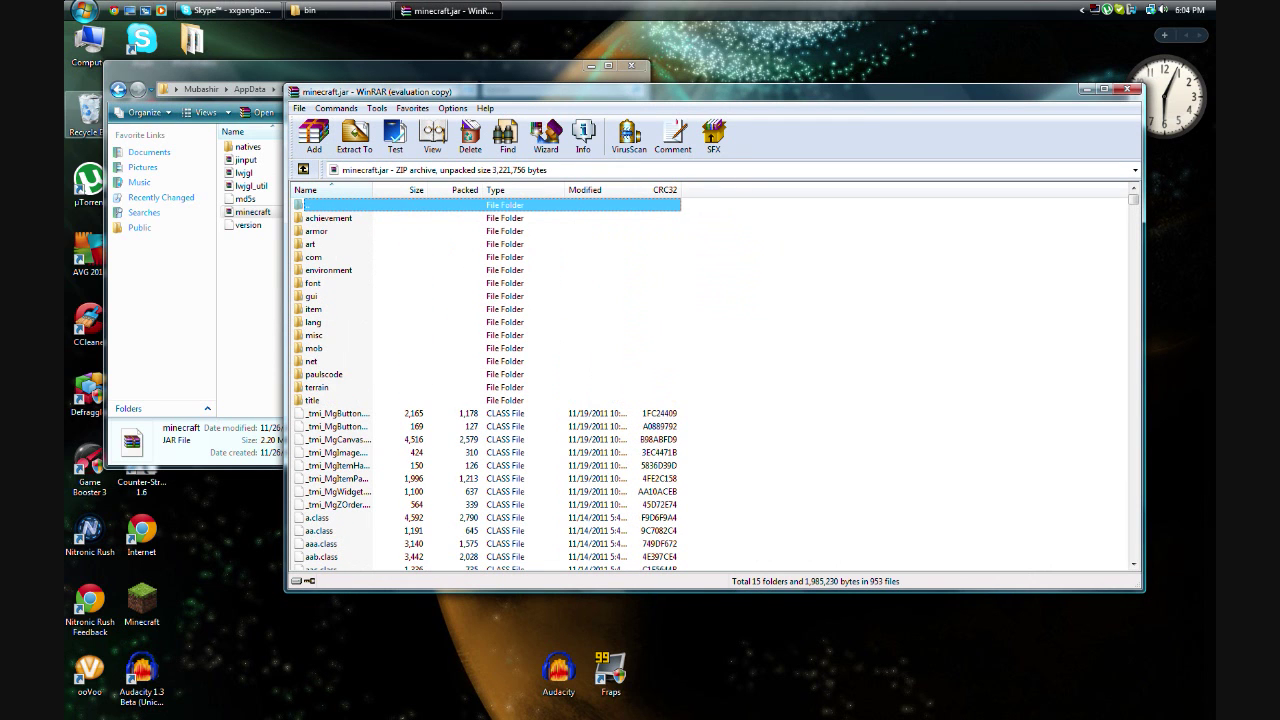
click(89, 112)
- Open the TooManyItems2011_11_19.zip archive from the Downloads folder
click(85, 10)
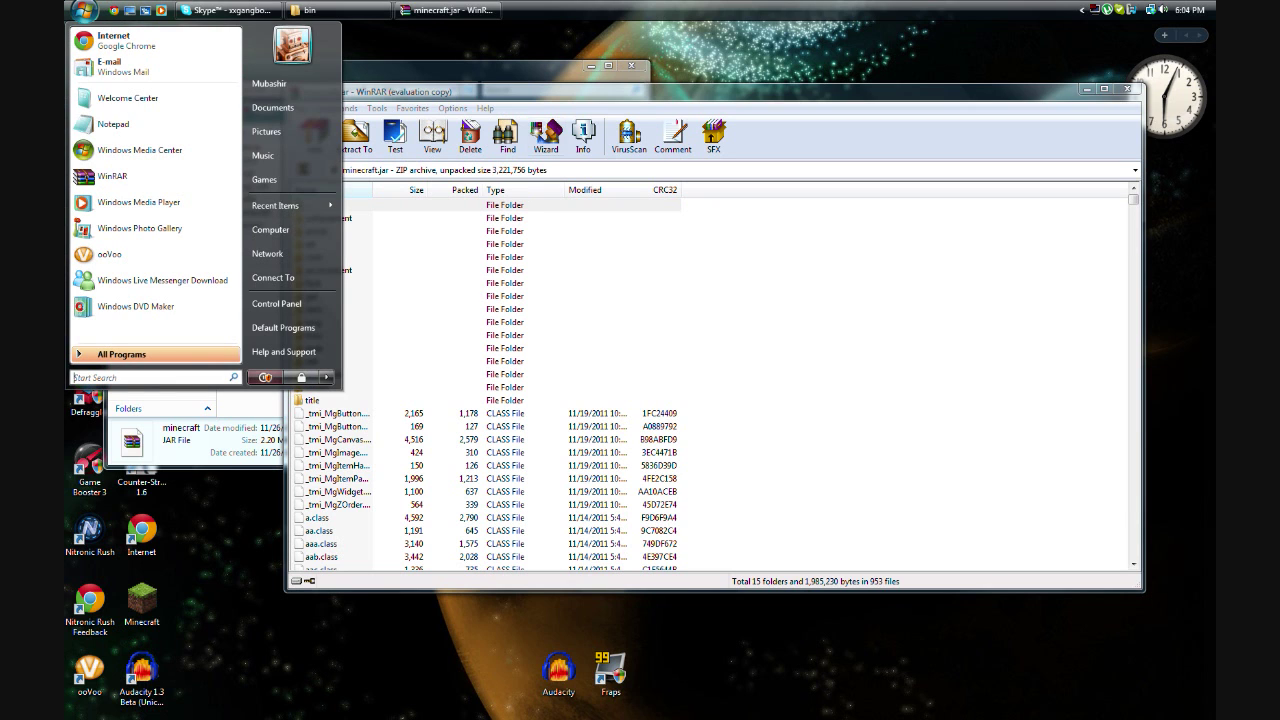
click(269, 83)
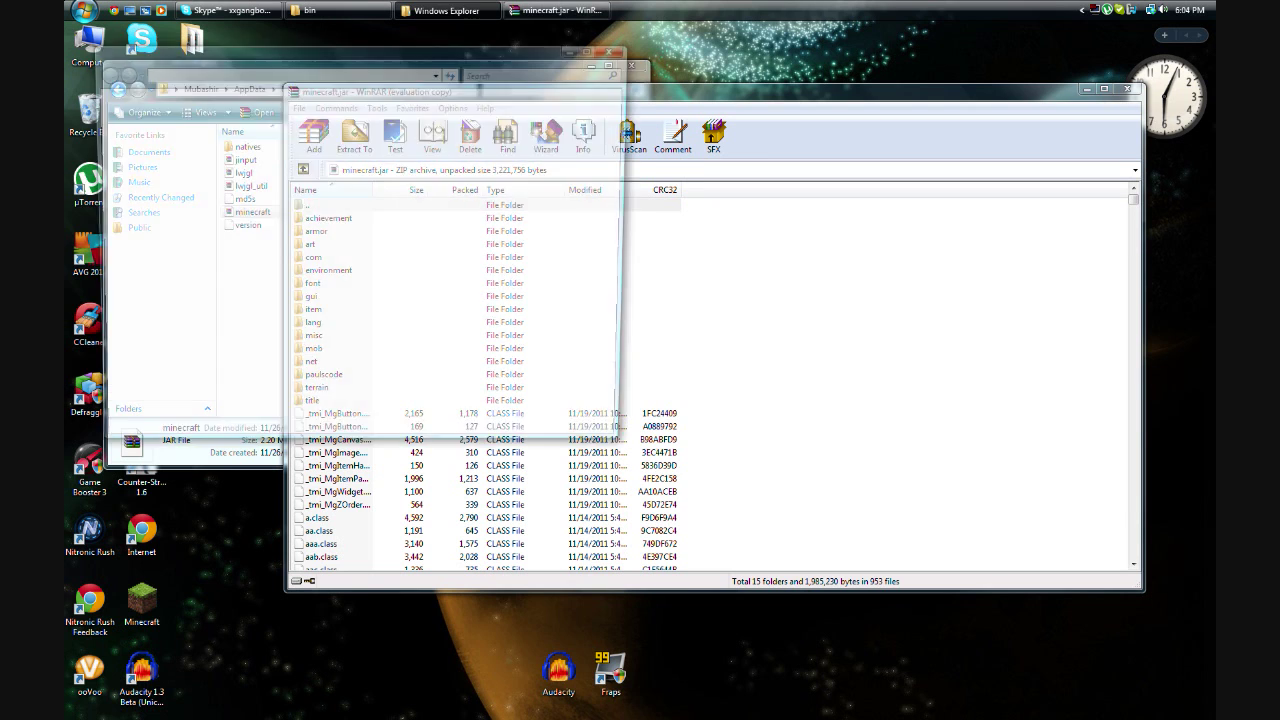
double_click(420, 177)
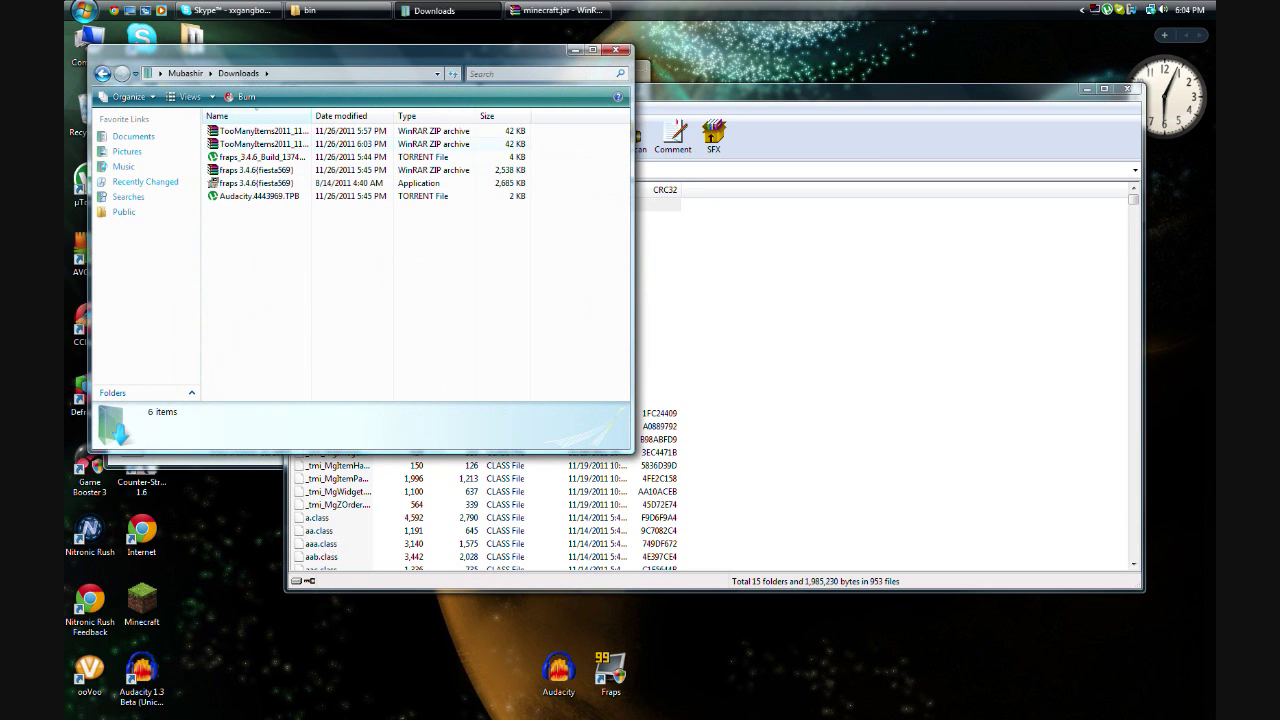
double_click(262, 131)
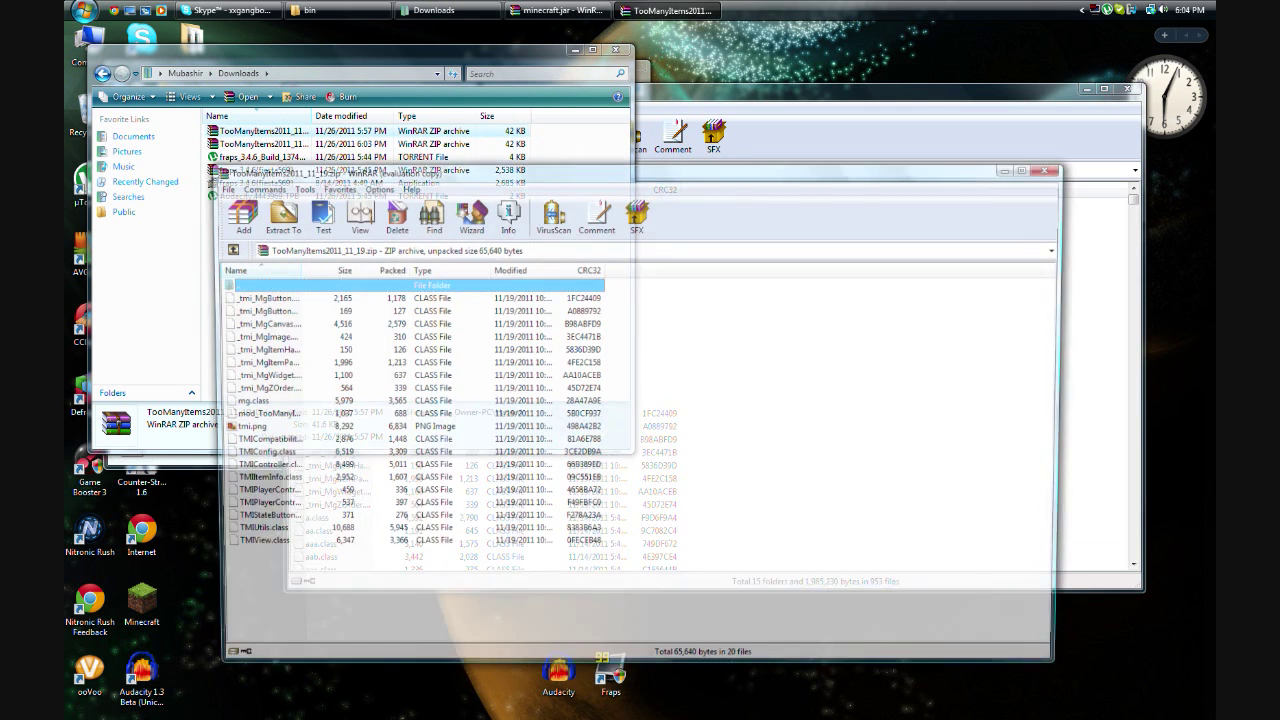
- Add all TooManyItems files into minecraft.jar, replacing existing ones
drag(349, 605, 302, 285)
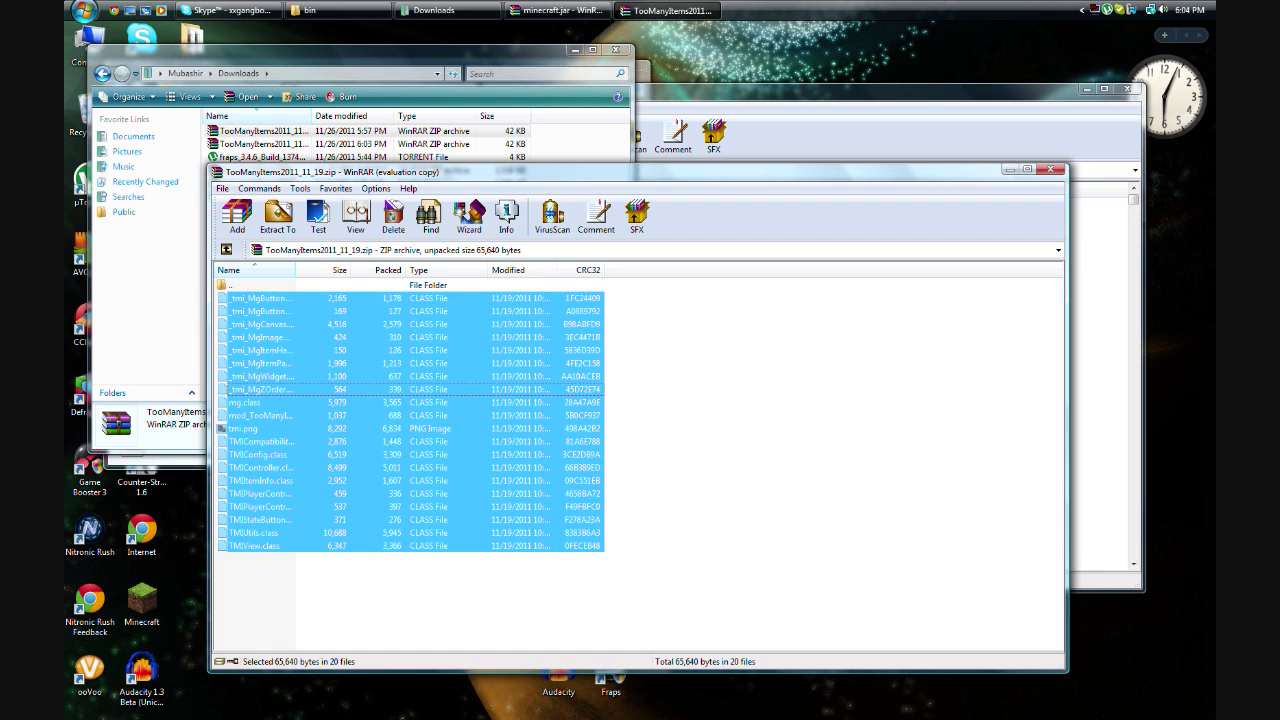
key(alt+w)
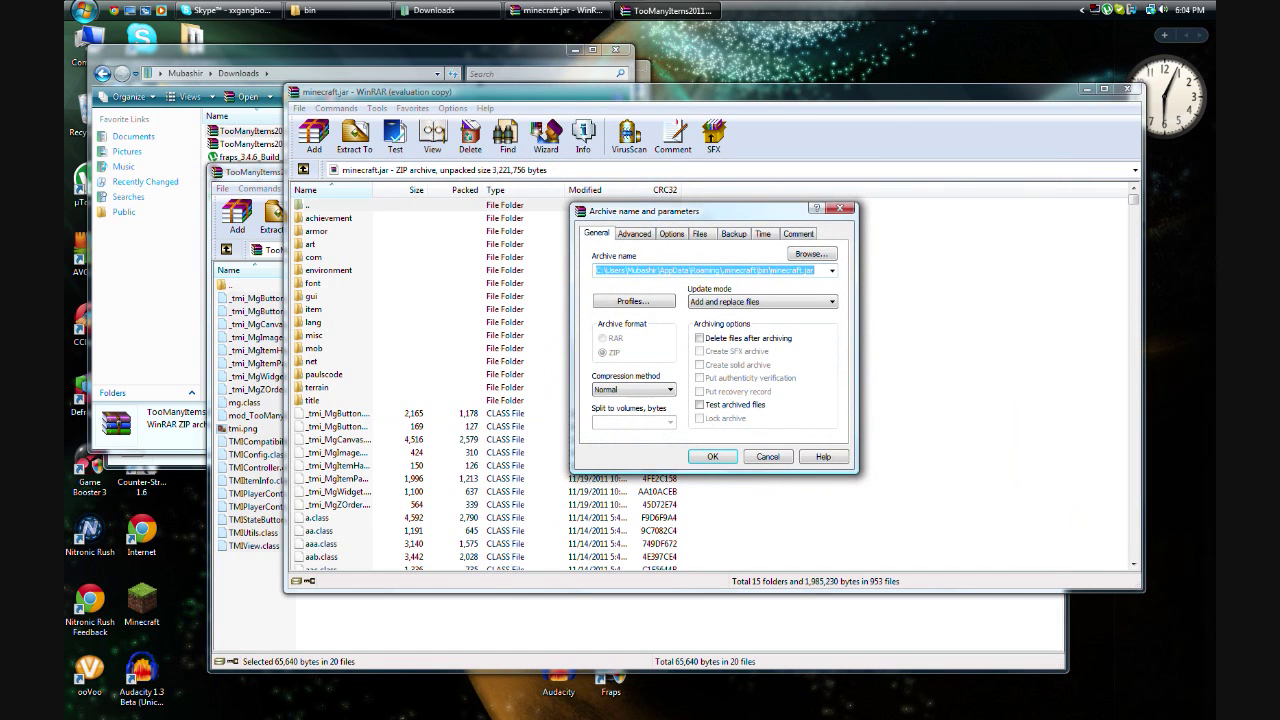
key(Return)
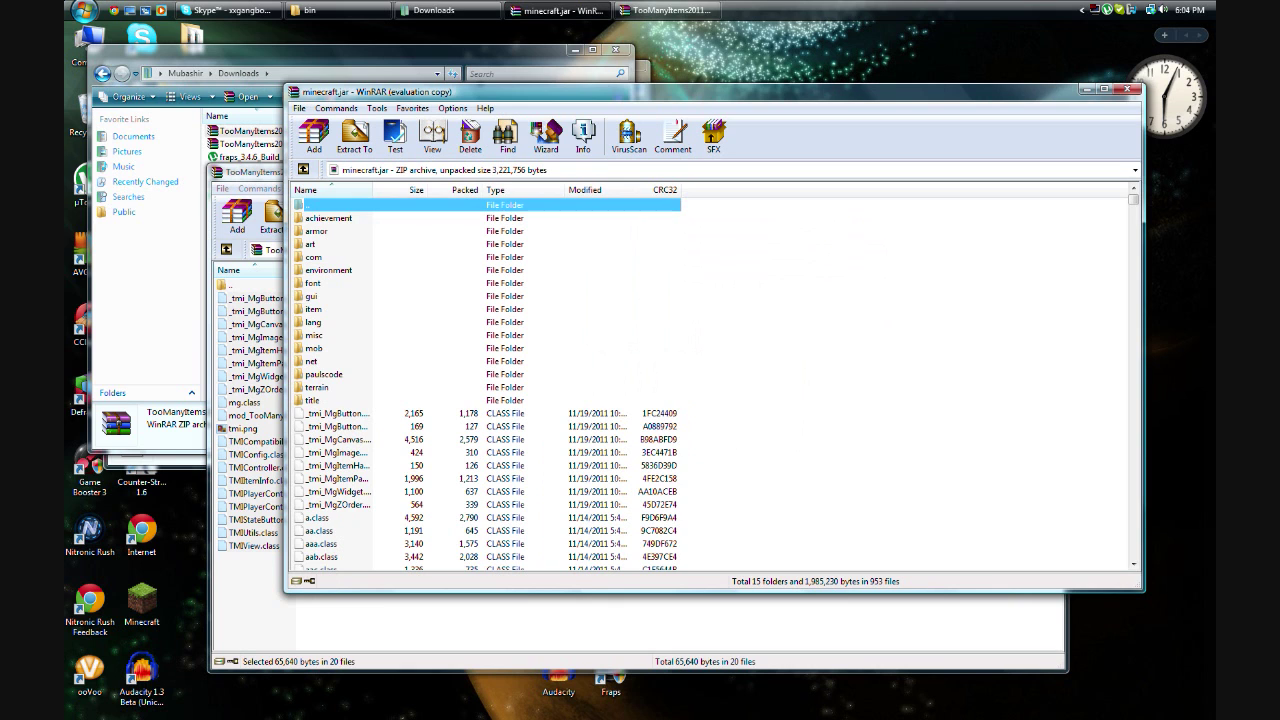
scroll(712, 380, down, 7)
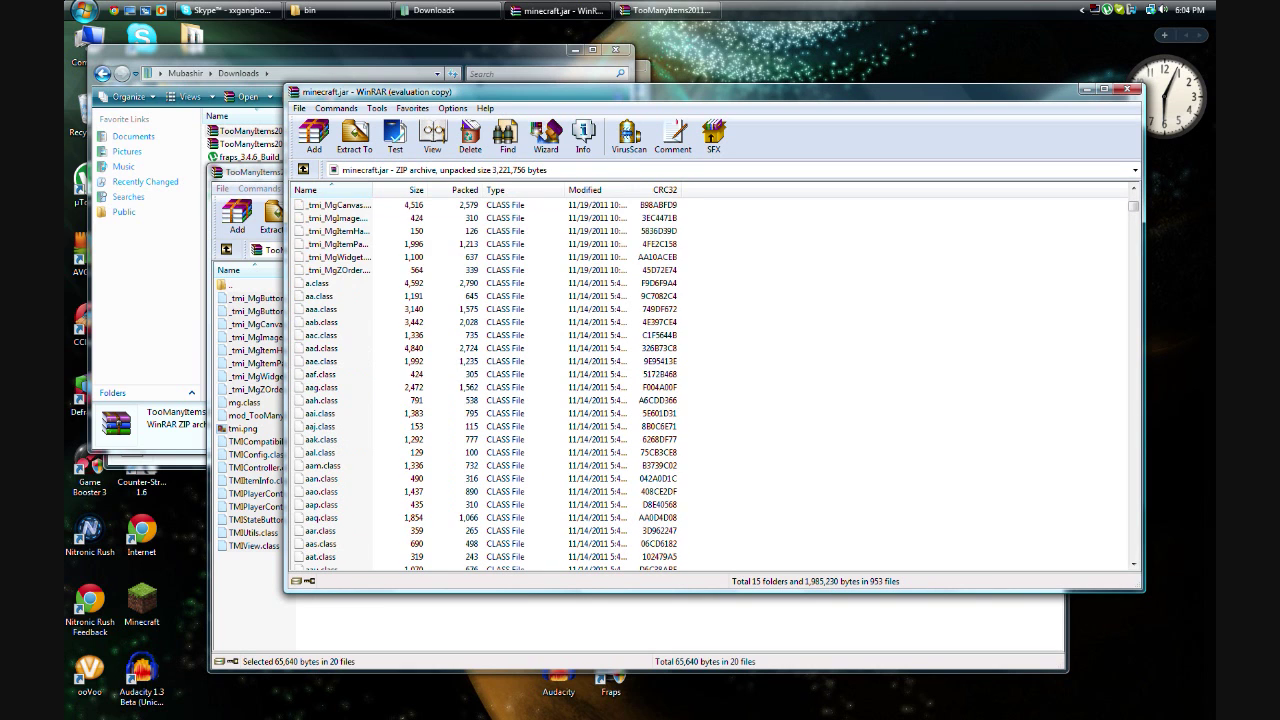
scroll(712, 380, up, 7)
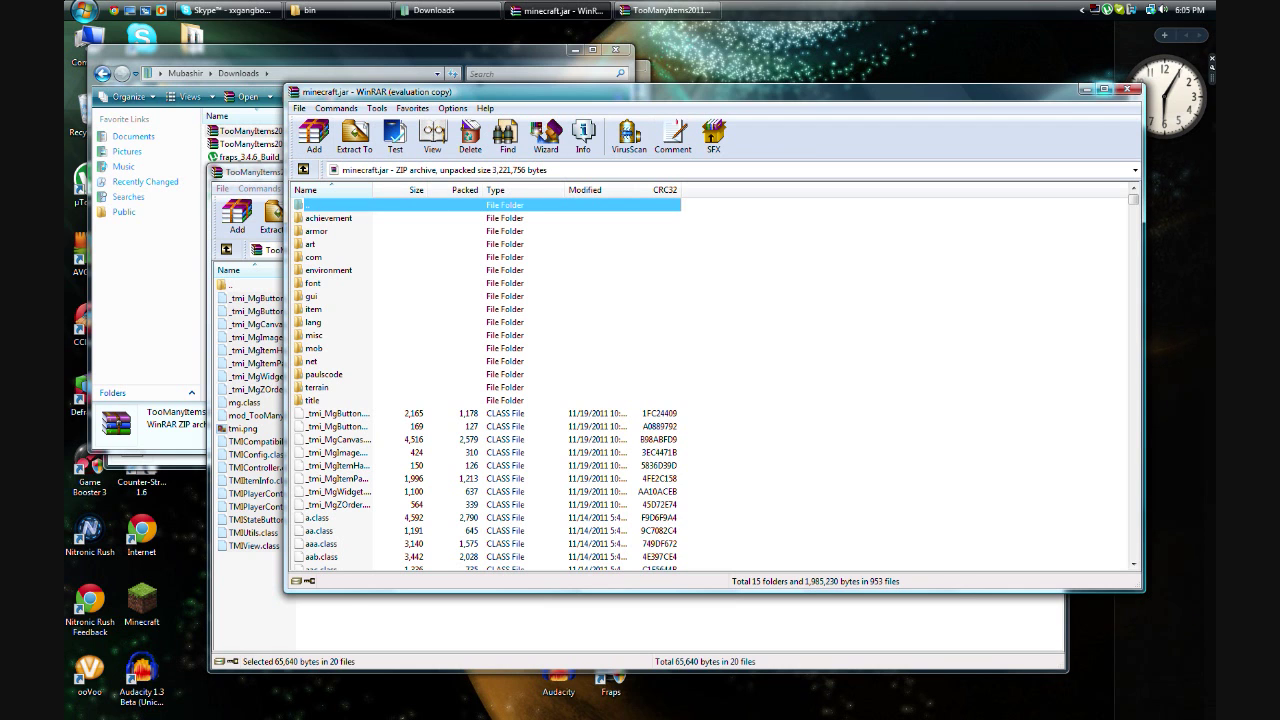
- Close the minecraft.jar and TooManyItems archives and both folder windows, then log into the launcher
click(1127, 89)
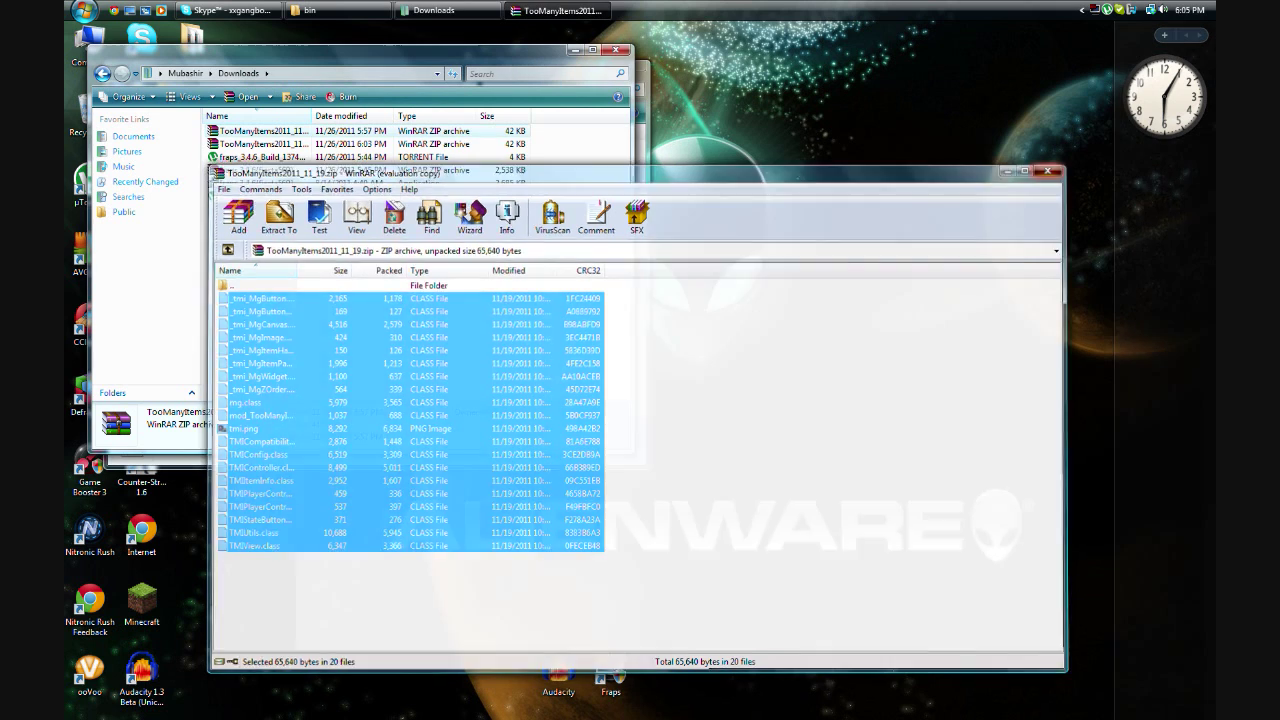
click(1047, 171)
click(620, 49)
click(620, 49)
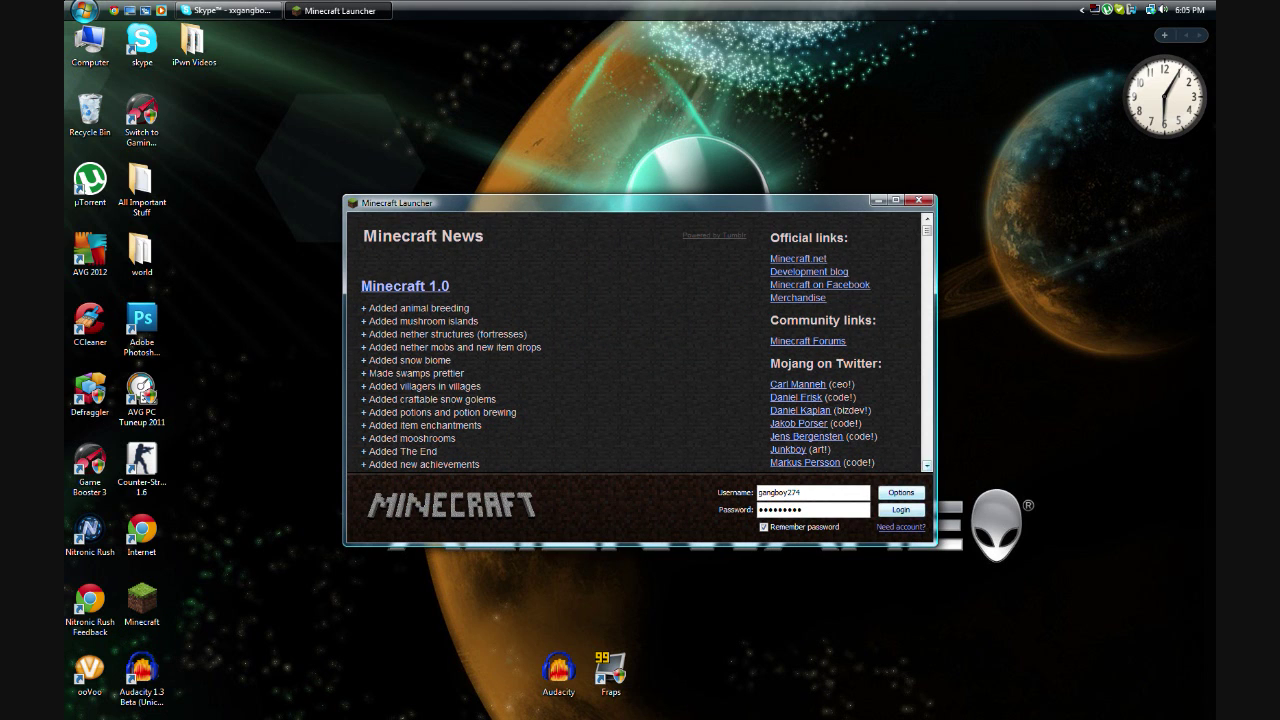
click(901, 509)
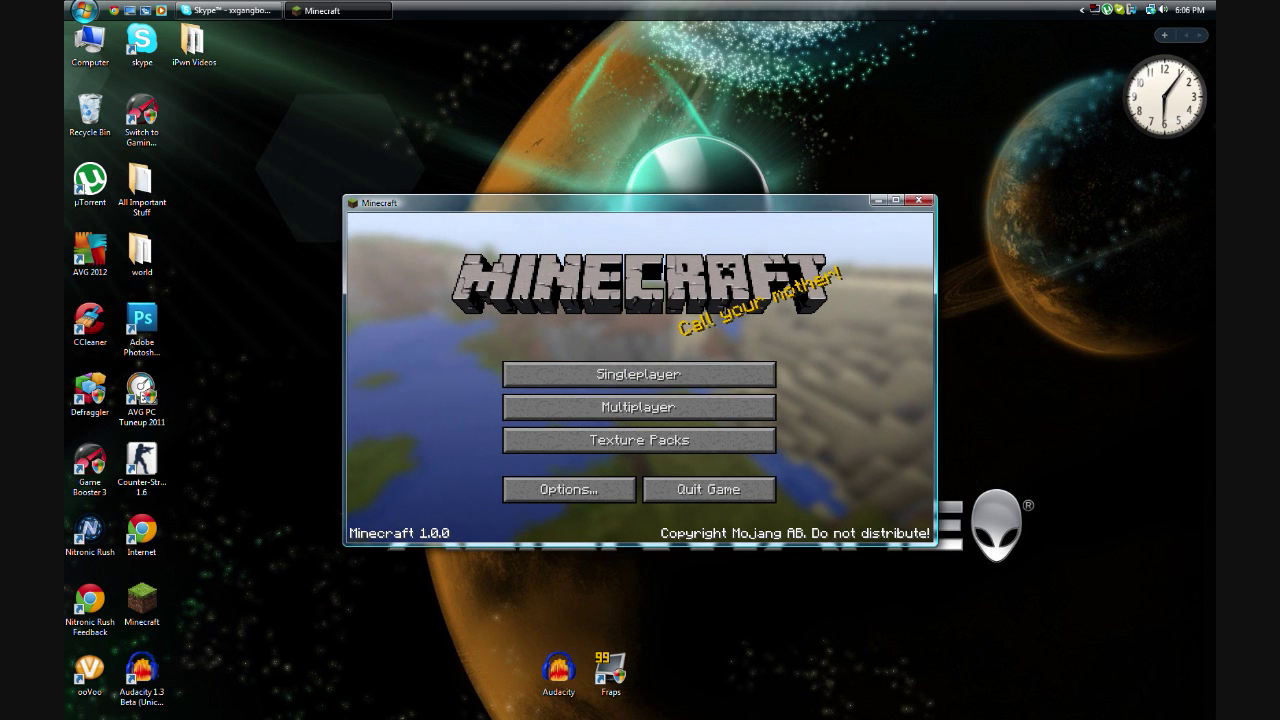
- Go to Singleplayer and play the Beast world
click(638, 374)
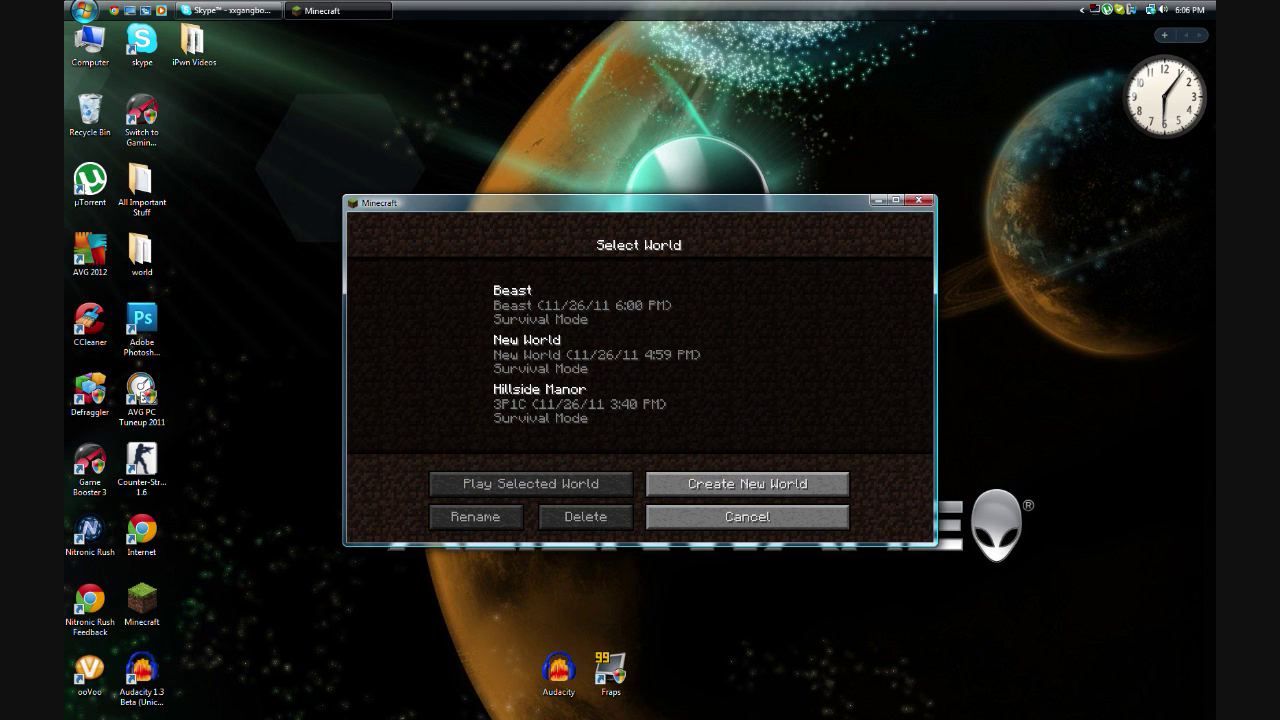
click(540, 304)
click(540, 304)
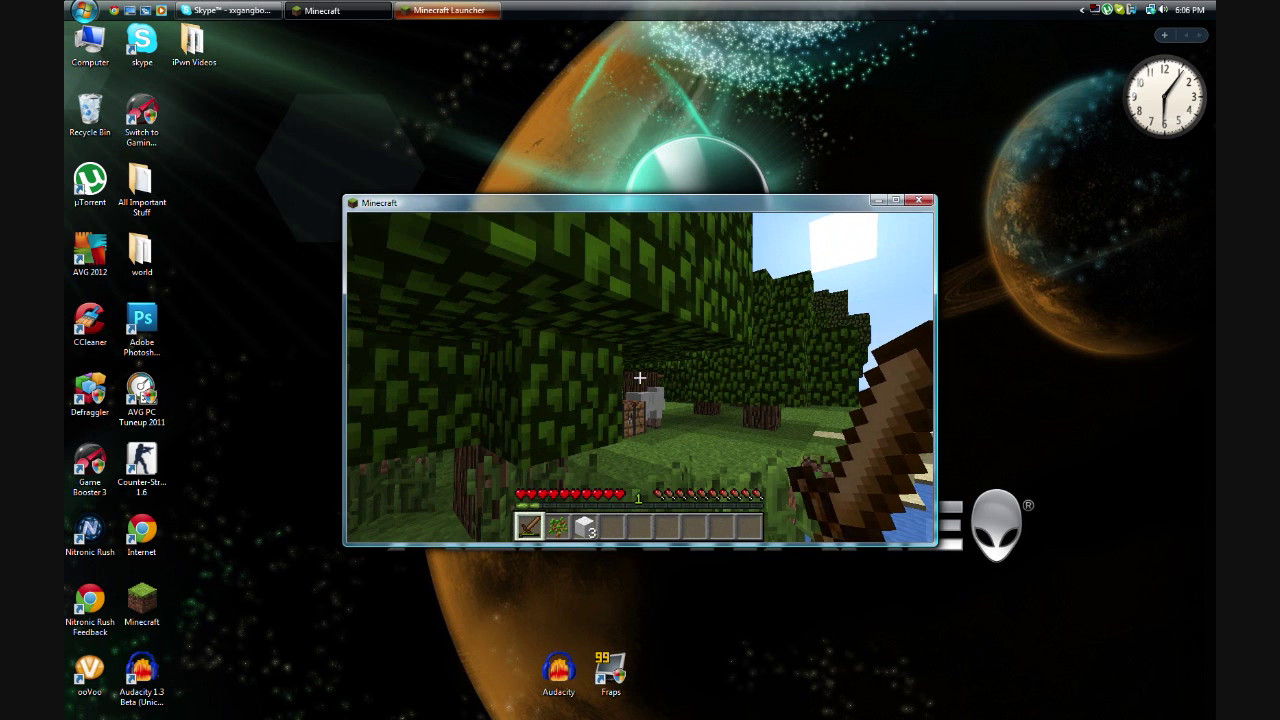
- Open the inventory, flip the TooManyItems panel to potions and back, and toggle it with O
key(e)
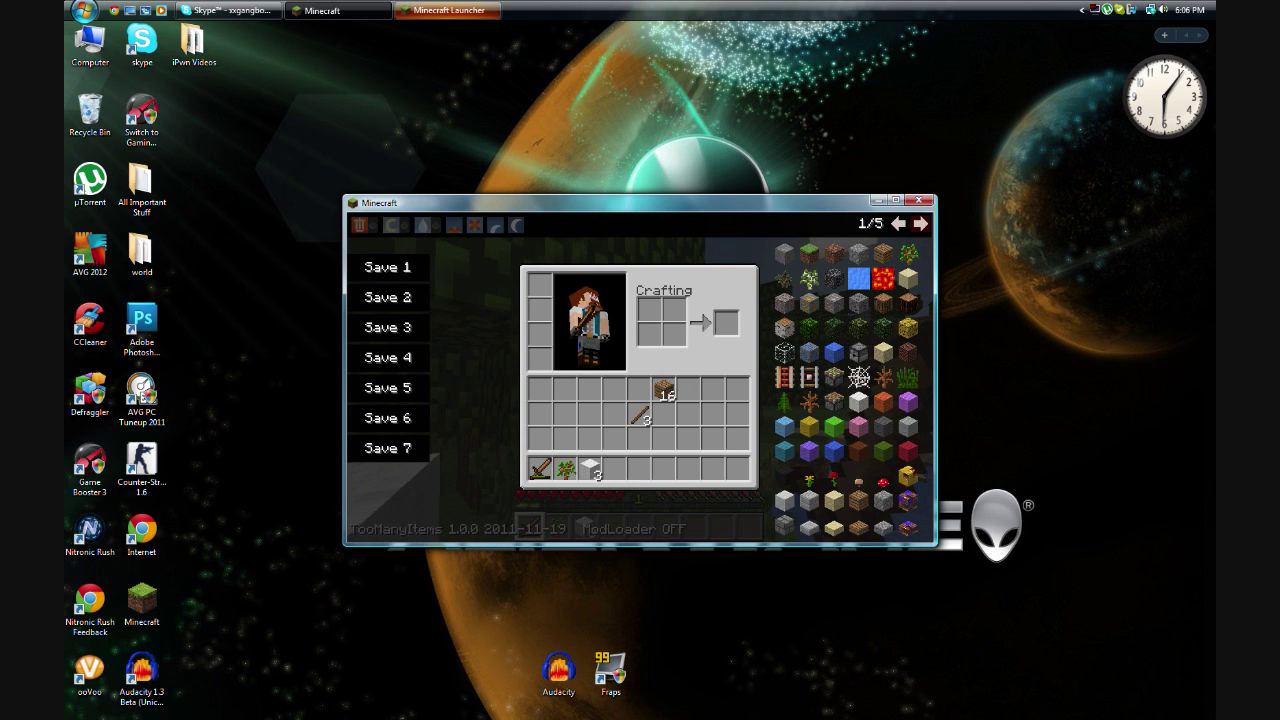
scroll(846, 390, down, 3)
scroll(846, 390, down, 2)
click(898, 224)
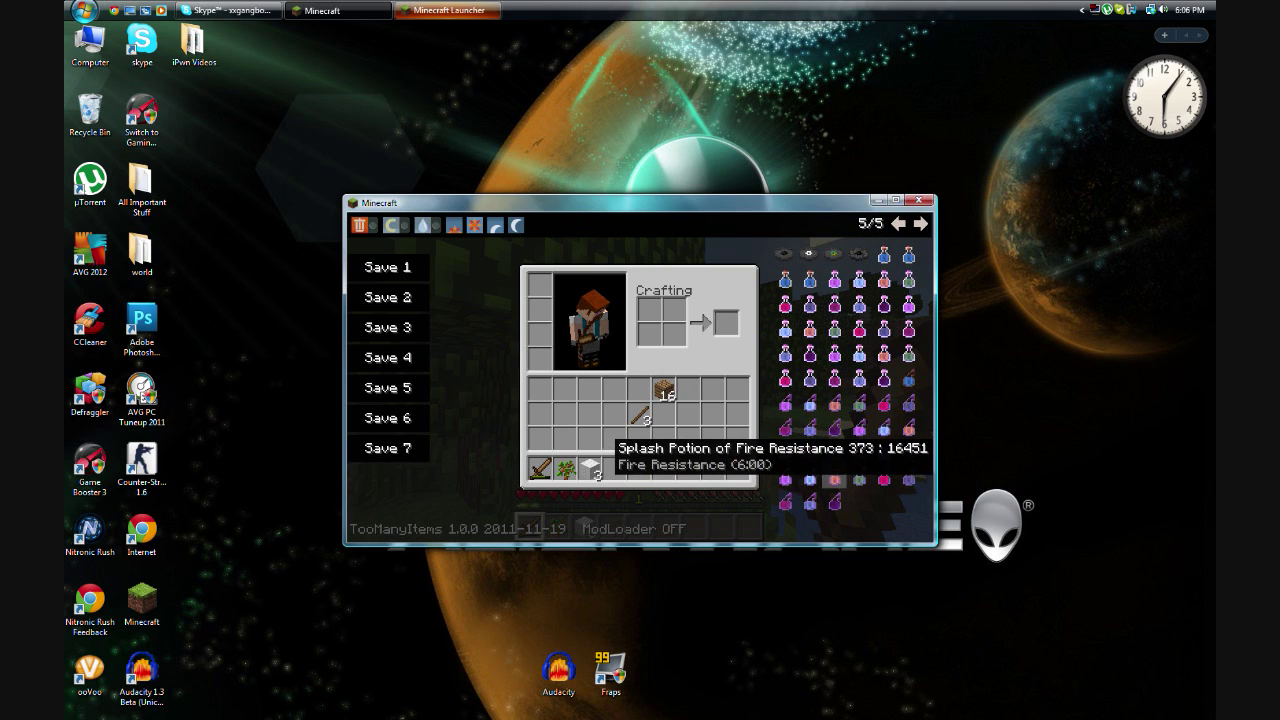
click(898, 224)
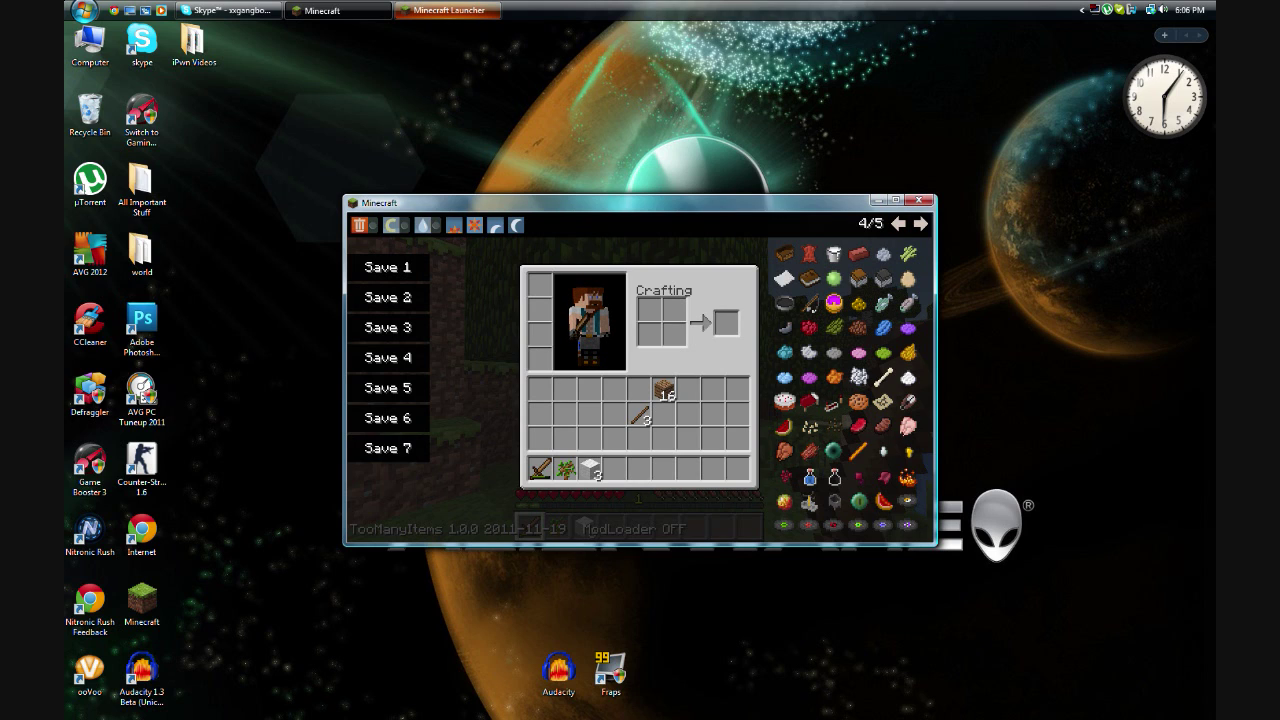
key(o)
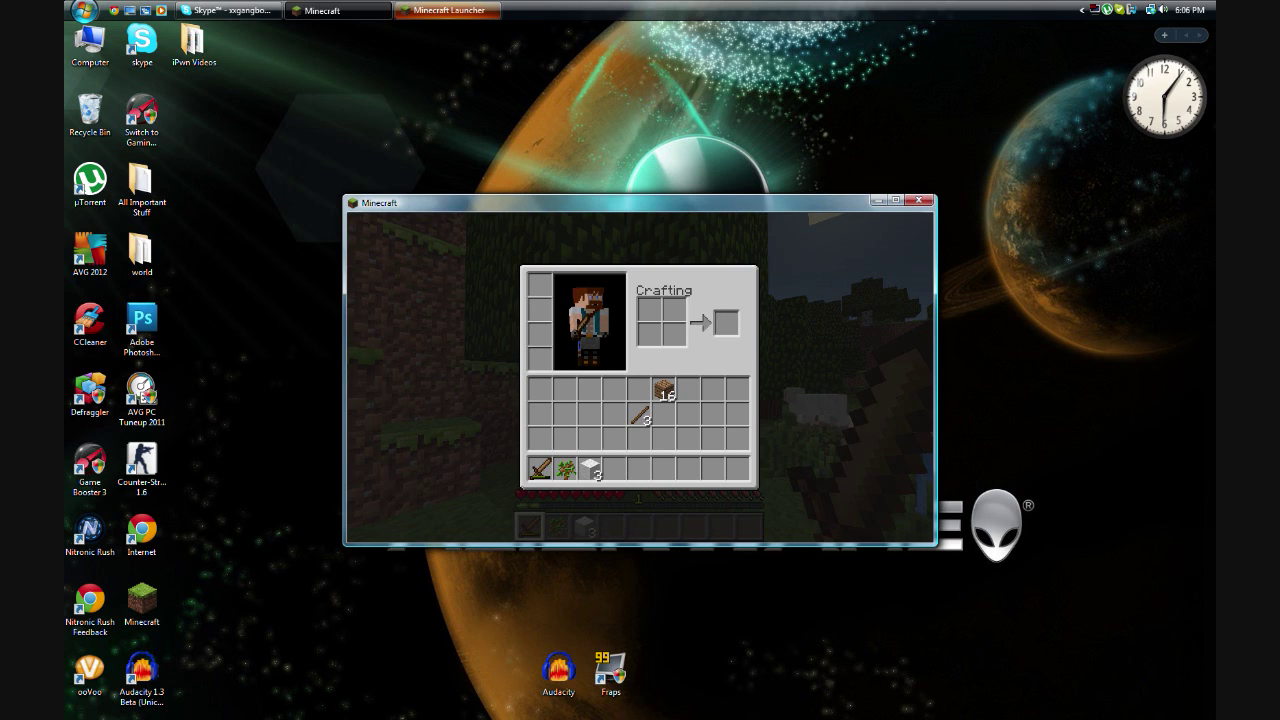
key(o)
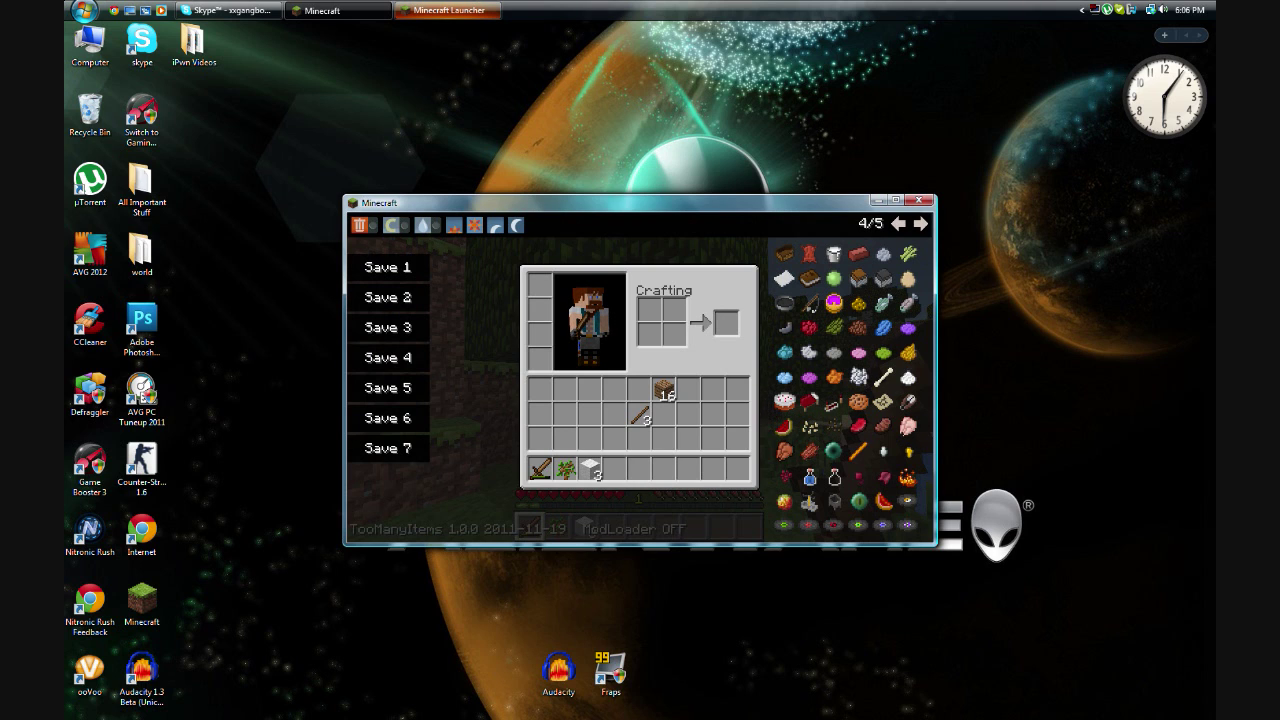